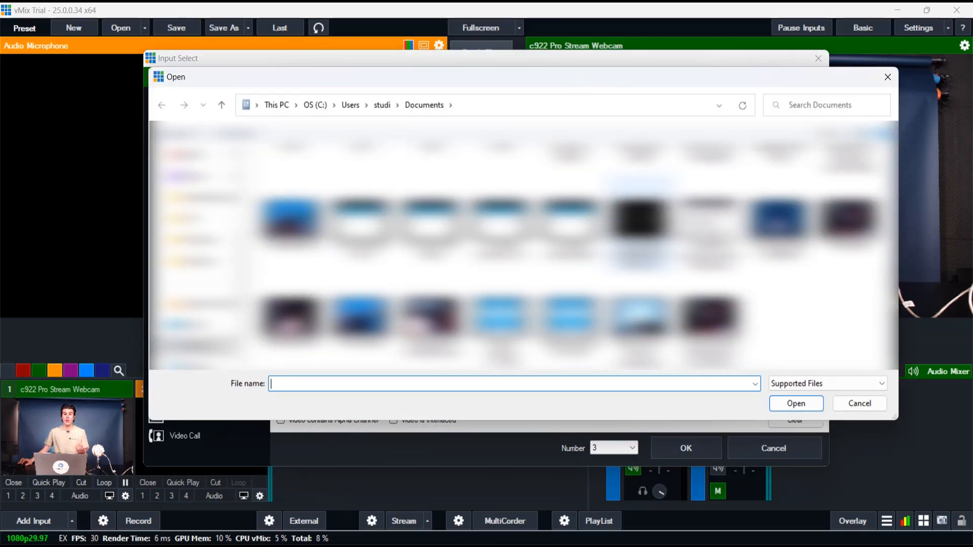
Add the video file "Youtube Video 6 clothing tips for your webinars-.mp4" as input 3 and load it into the preview.
scroll(522, 243, down, 1)
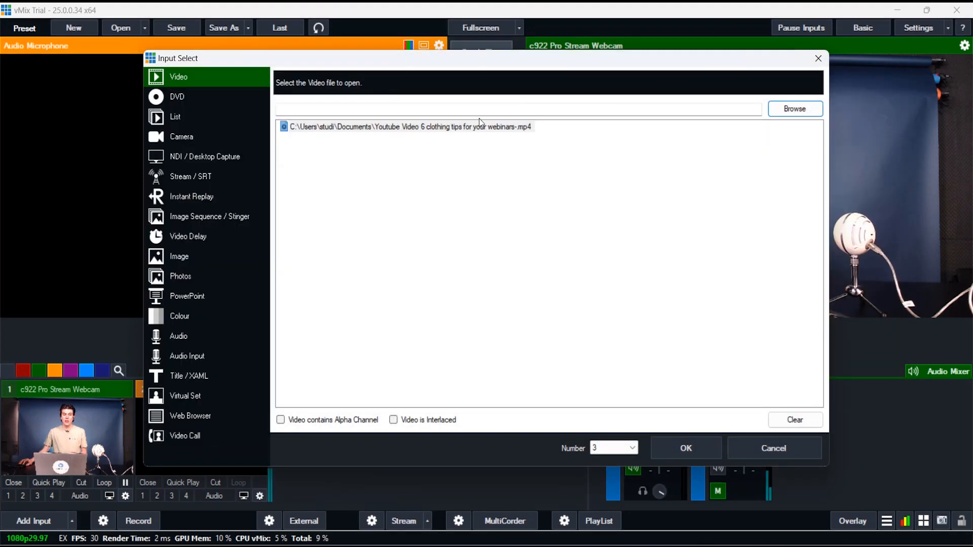
click(468, 129)
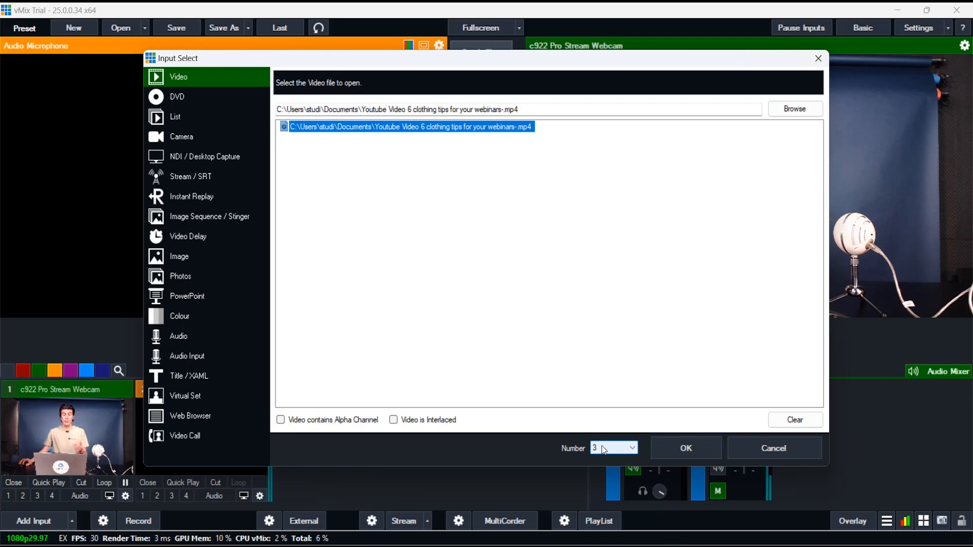
click(687, 449)
click(337, 427)
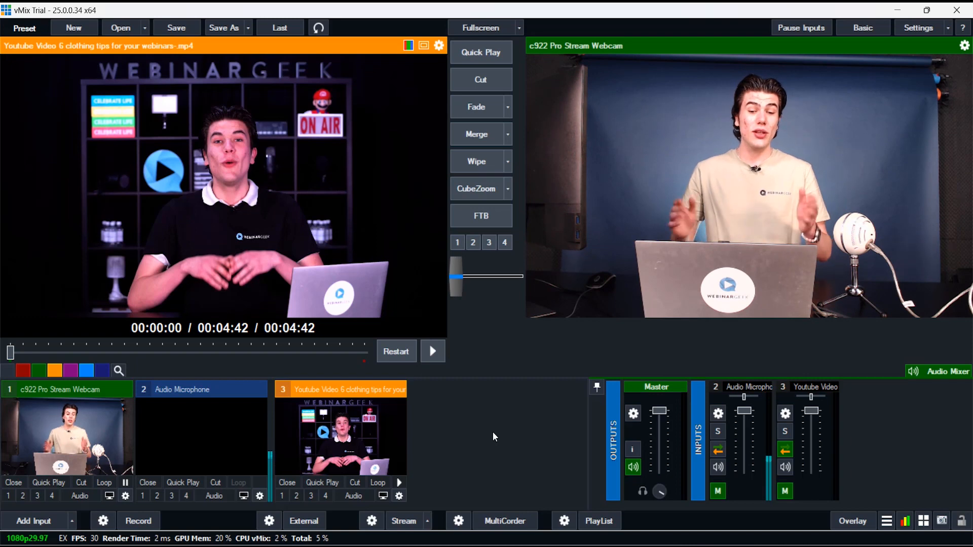
Review the video input's general, colour adjust, colour key, colour correction and position settings.
click(400, 497)
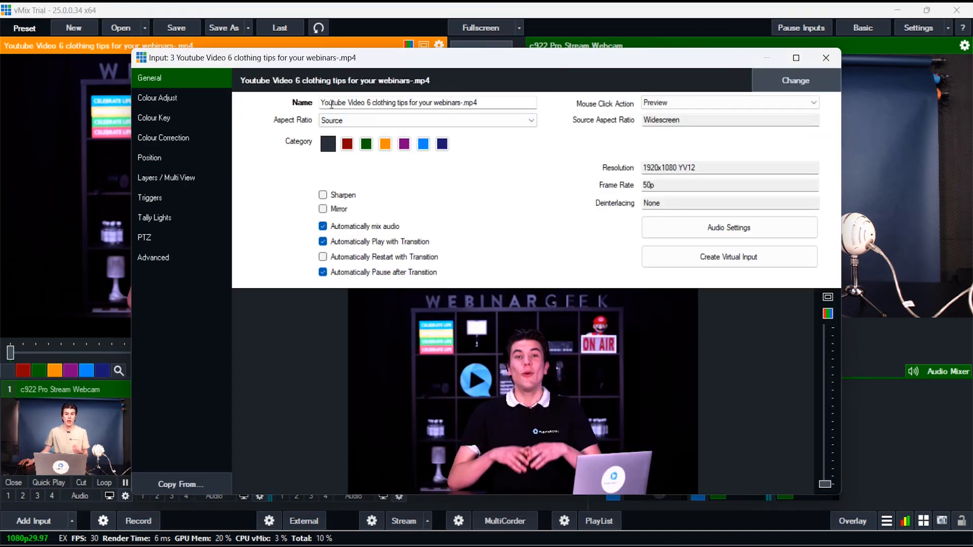
click(165, 100)
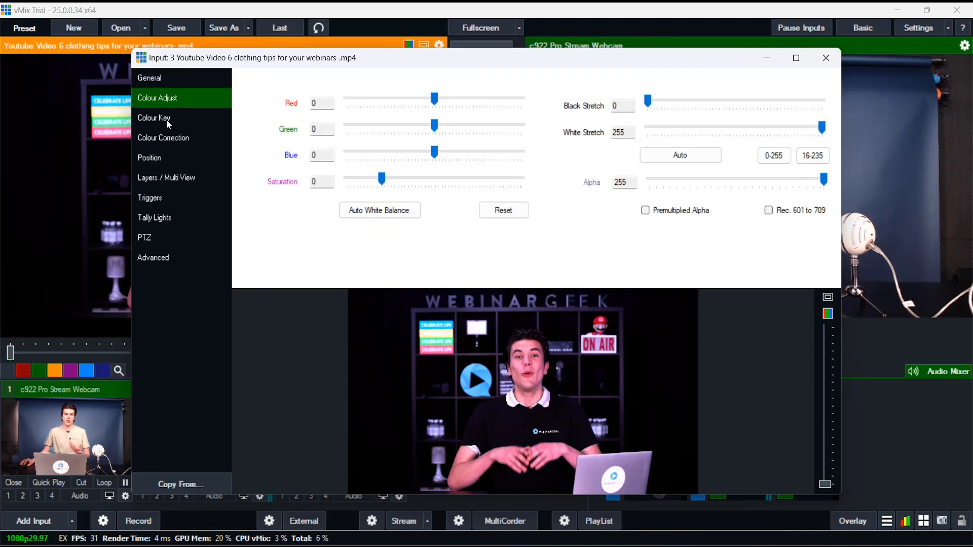
click(166, 119)
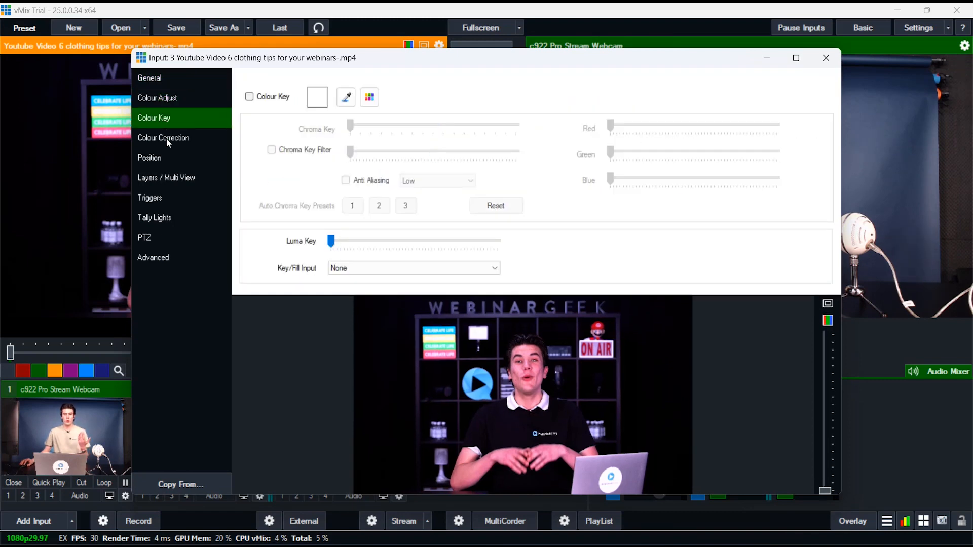
click(166, 139)
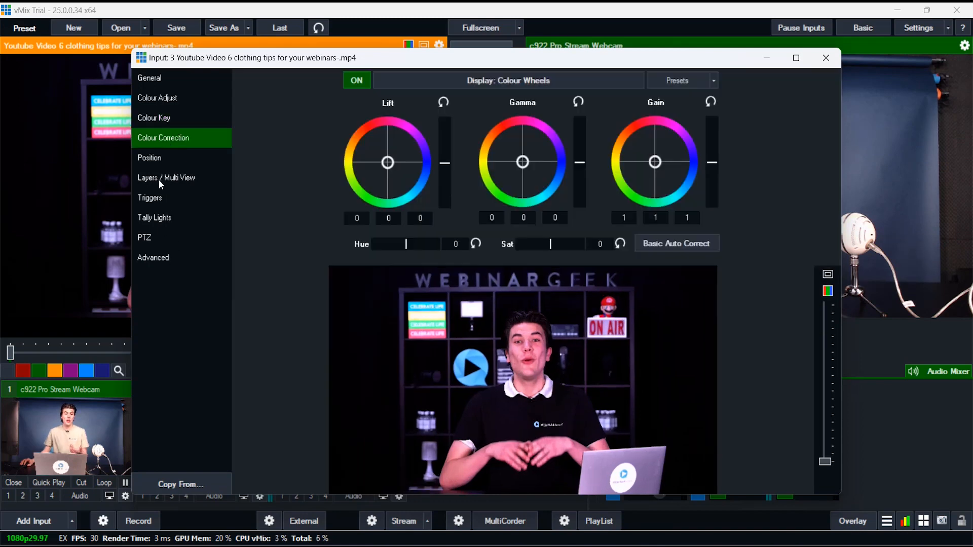
click(158, 159)
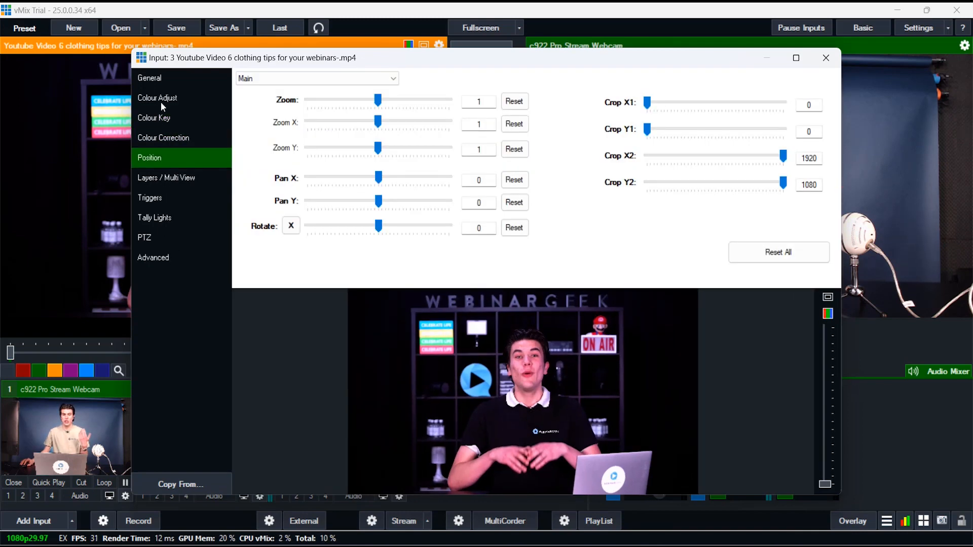
click(164, 79)
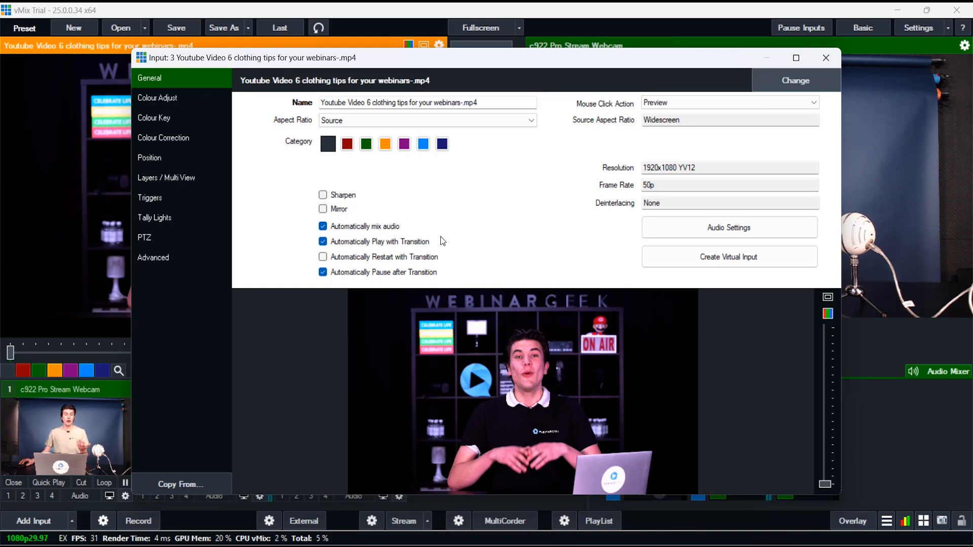
click(826, 57)
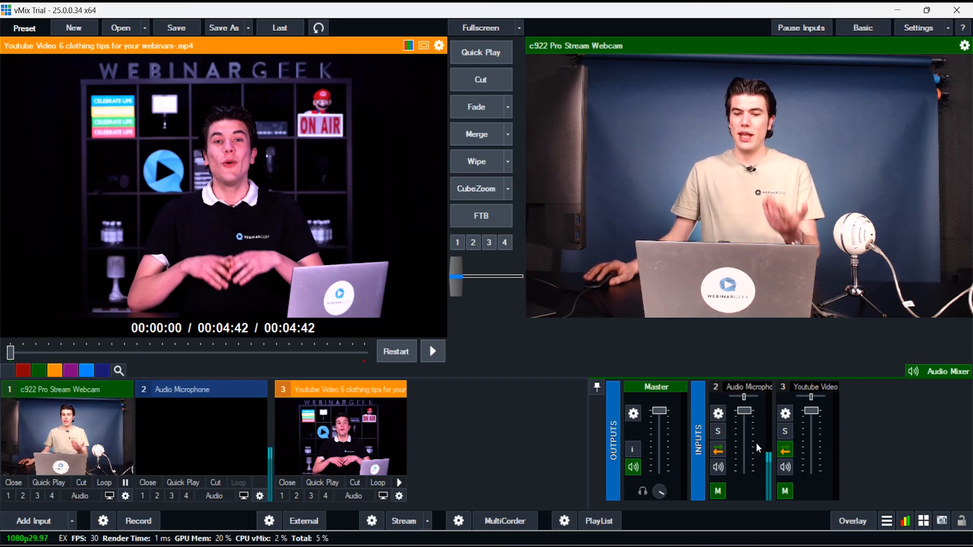
Add a local desktop capture of Display2 as input 4 with the Default window capture method.
mouse_move(745, 455)
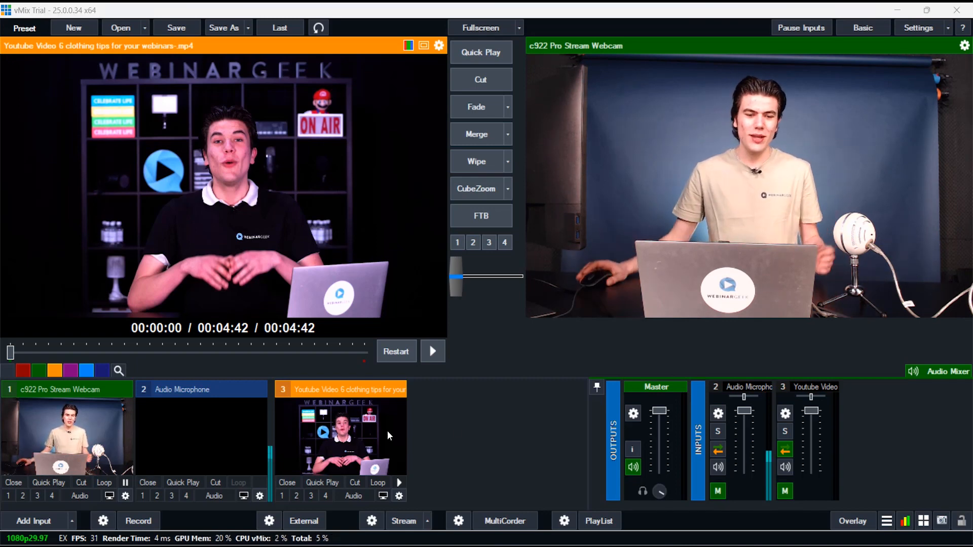
click(34, 521)
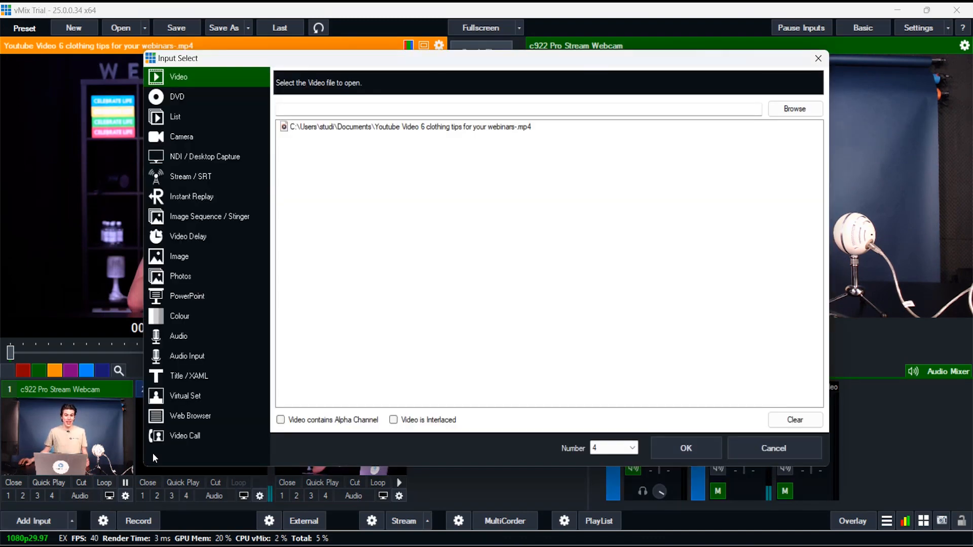
click(215, 159)
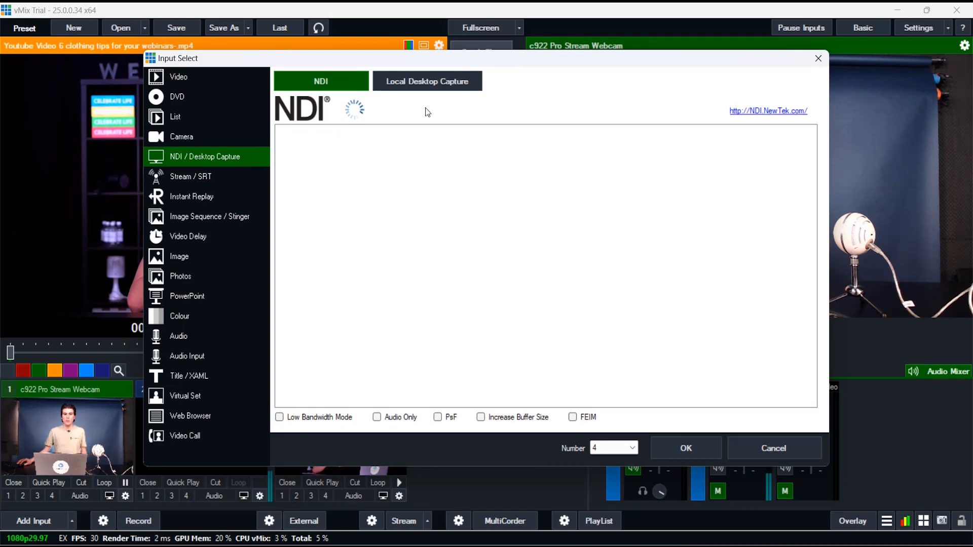
click(427, 86)
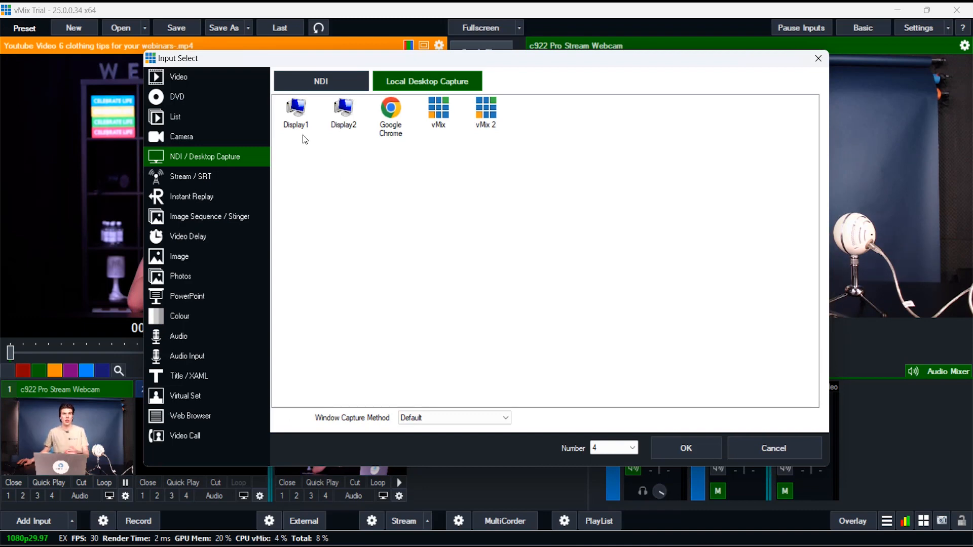
click(341, 130)
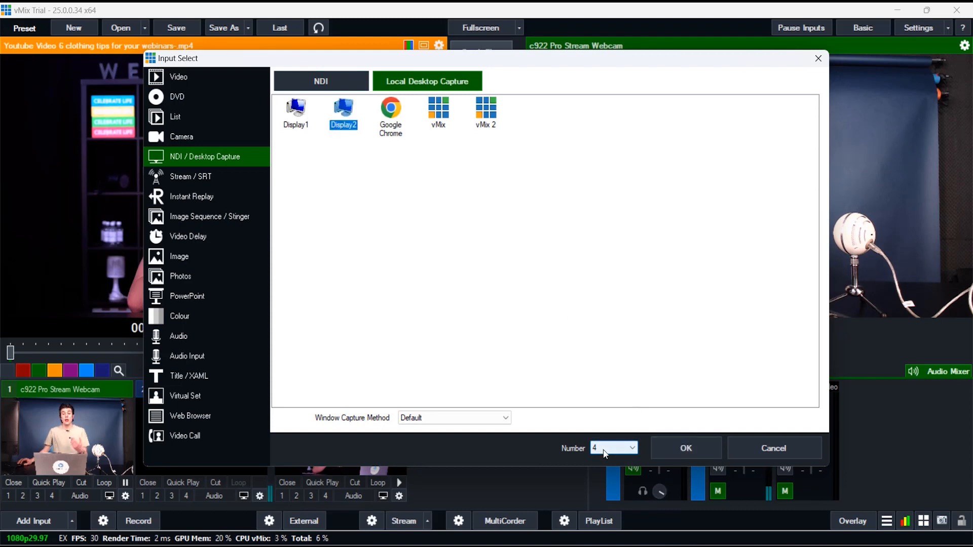
click(438, 419)
click(437, 431)
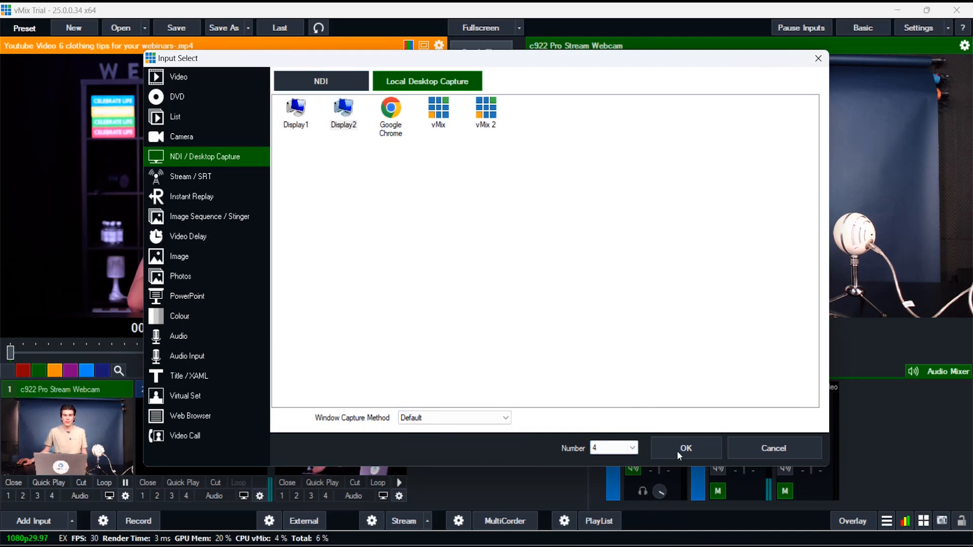
click(694, 454)
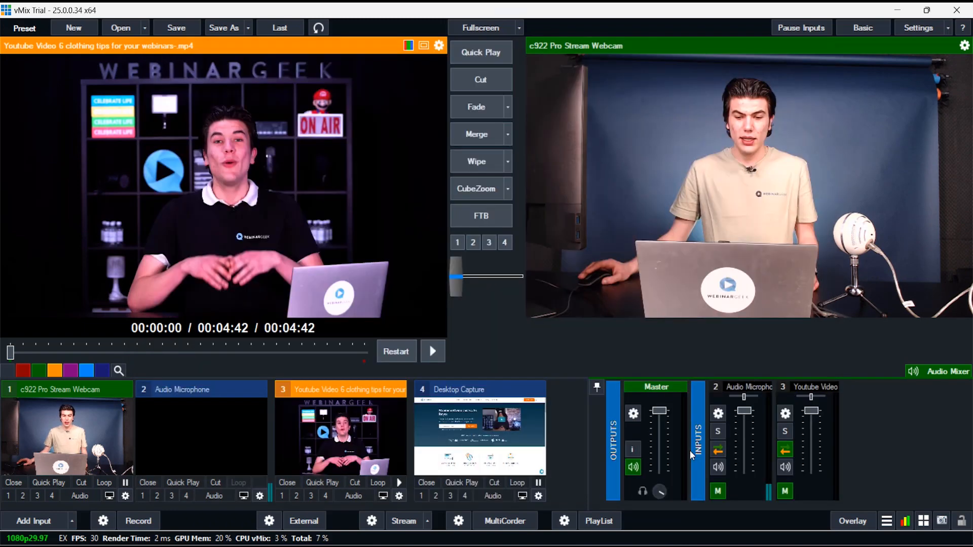
Load the desktop capture into the preview, and send the YouTube video input to the output with Quick Play.
click(475, 431)
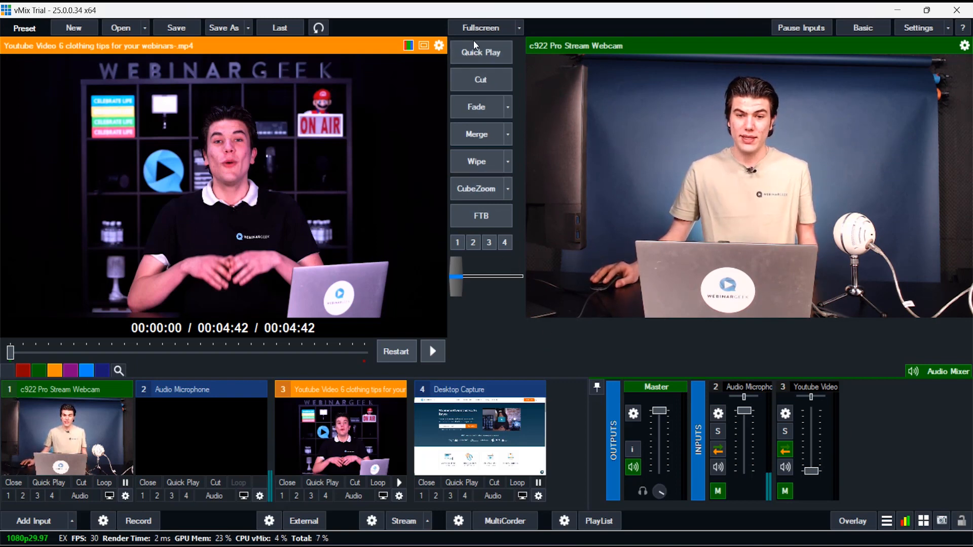
click(480, 423)
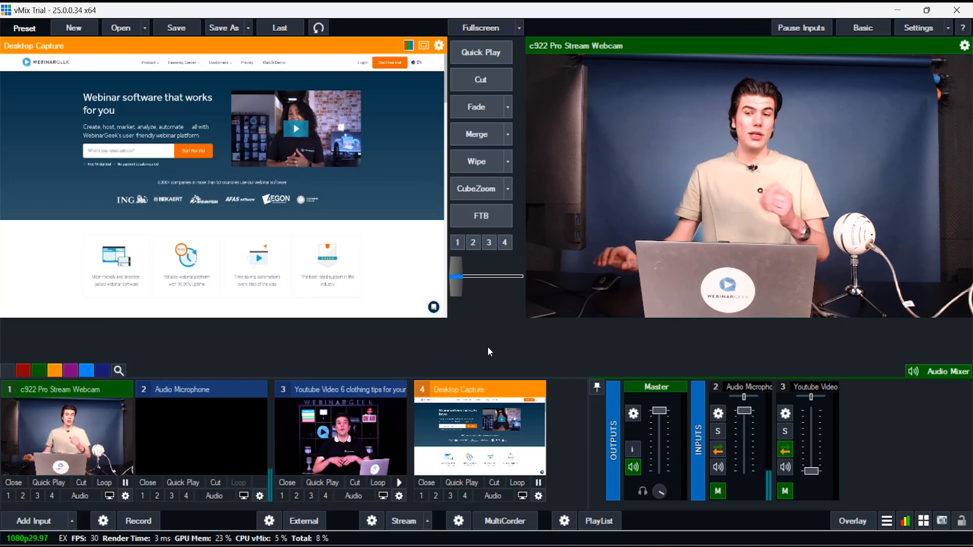
click(325, 481)
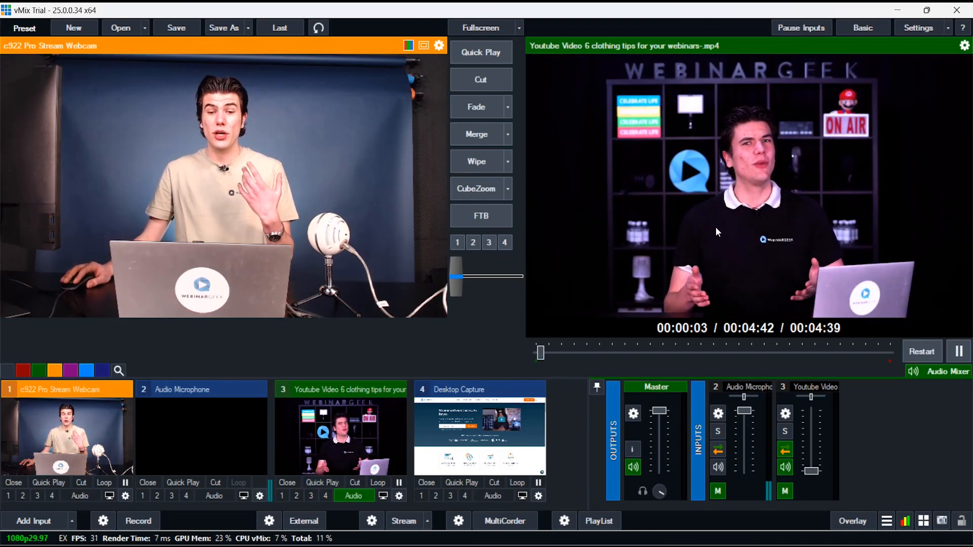
Switch the output back to the webcam with Cut, and use Fade to go to the video and back.
click(481, 79)
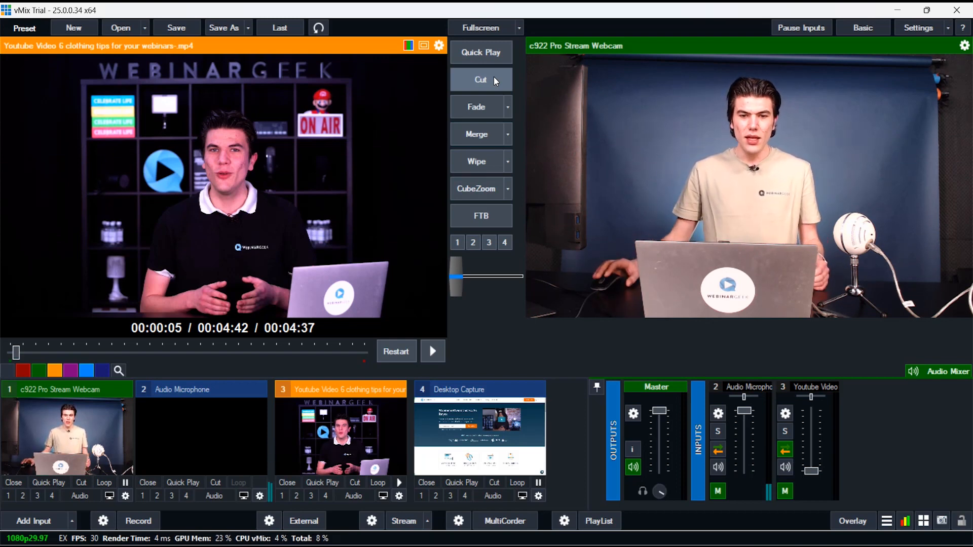
click(480, 108)
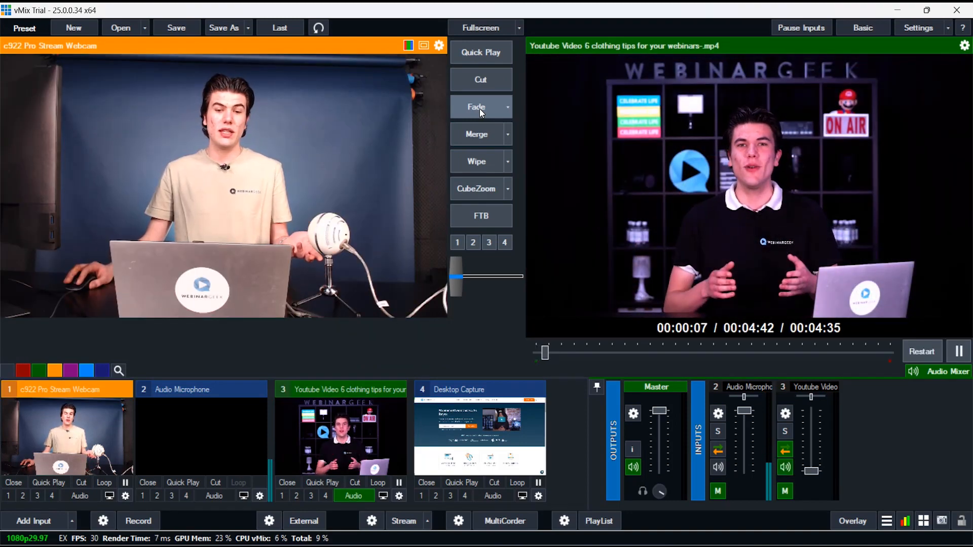
click(479, 109)
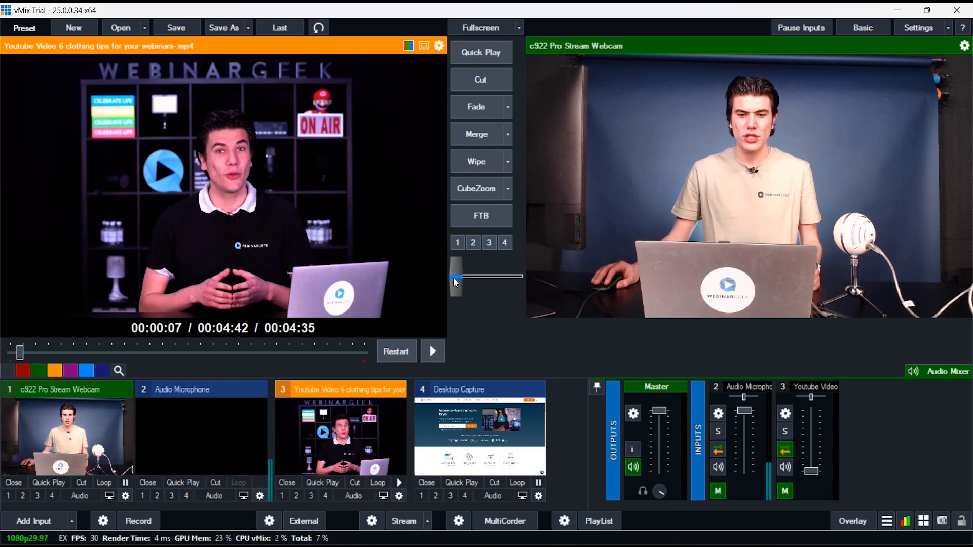
Transition manually between the webcam and the video with full passes of the transition slider.
drag(453, 278, 541, 279)
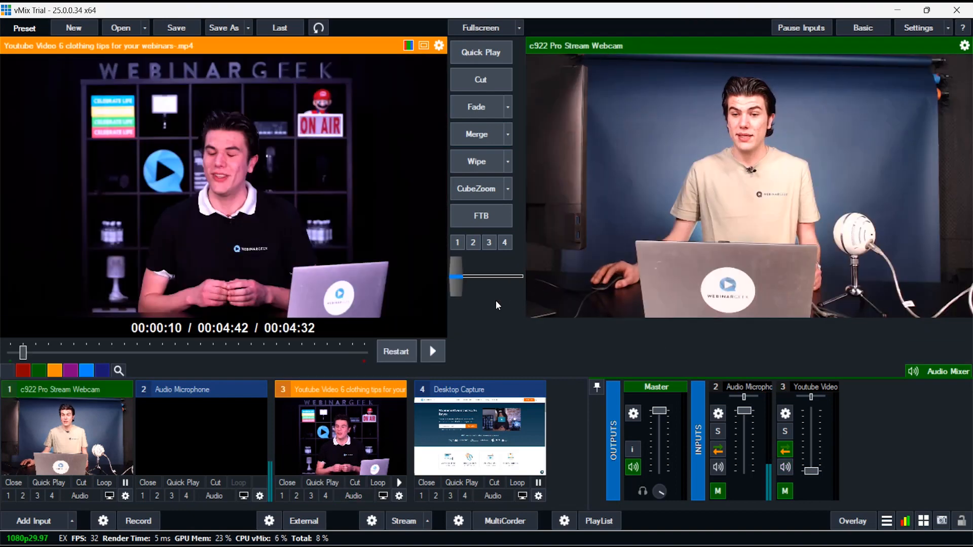
drag(449, 272, 531, 275)
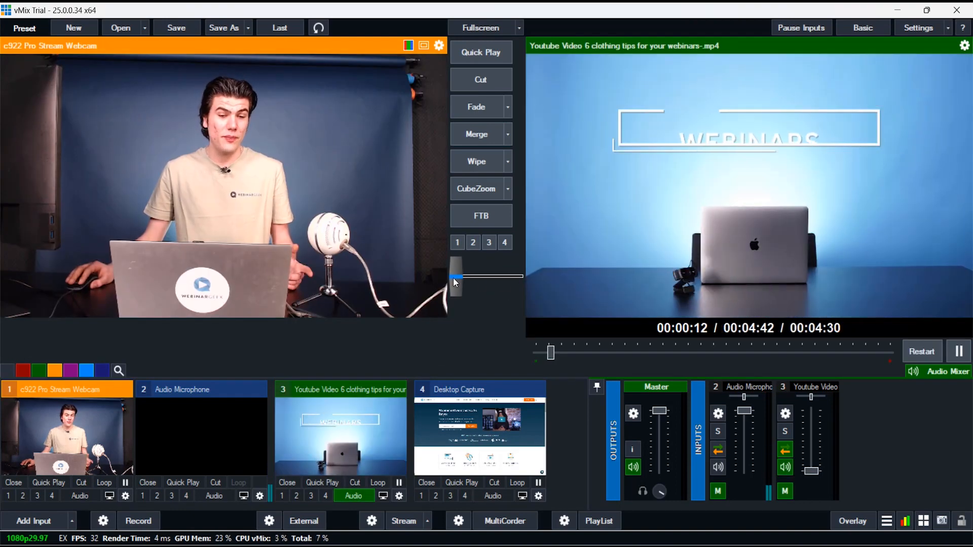
drag(458, 278, 521, 284)
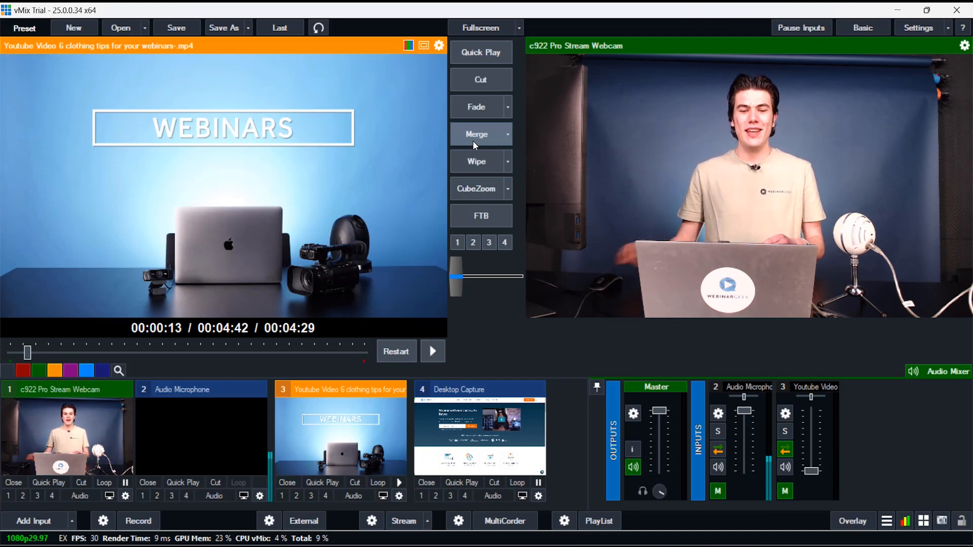
Switch the output between the webcam and the video using the Wipe and CubeZoom transitions.
click(480, 170)
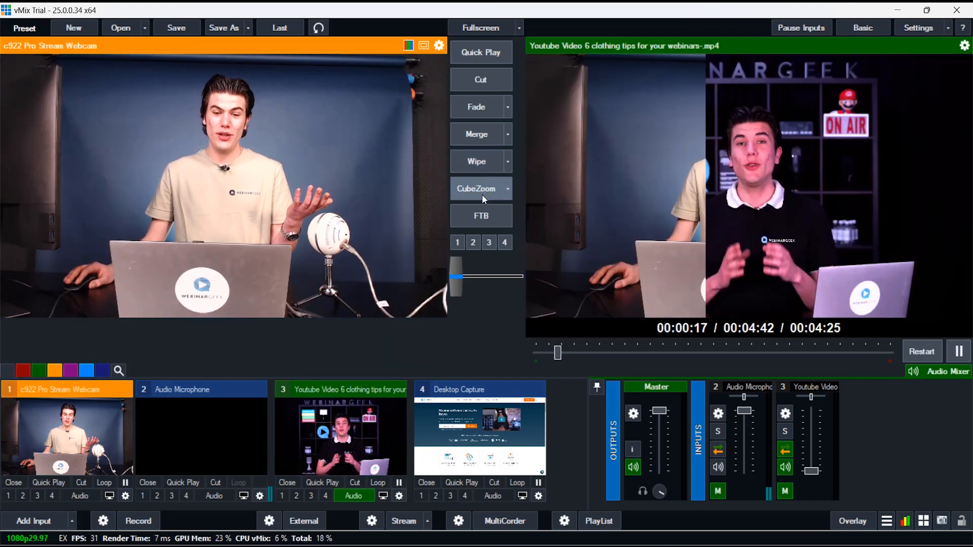
click(482, 189)
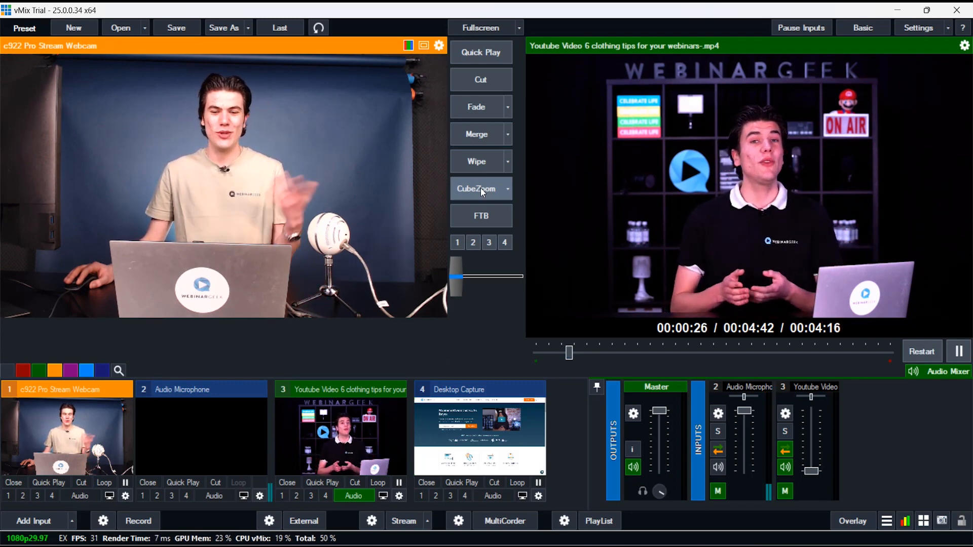
click(483, 192)
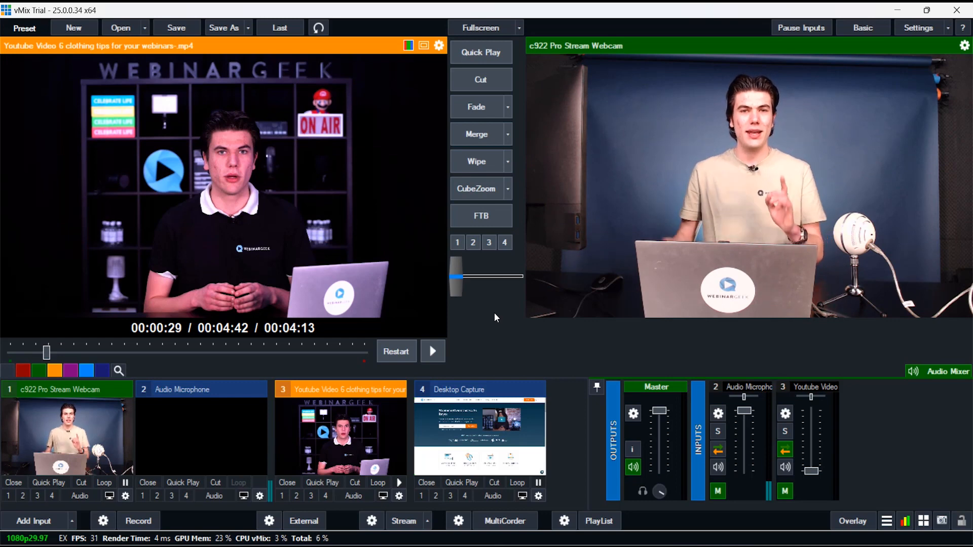
Try the fade-to-black function on the output and examine the transition types available for the CubeZoom slot.
click(491, 225)
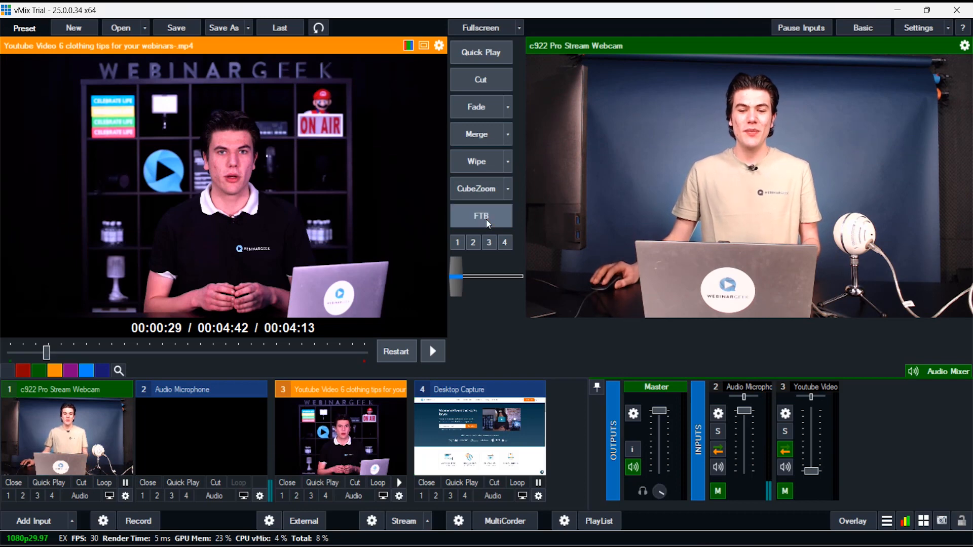
click(510, 190)
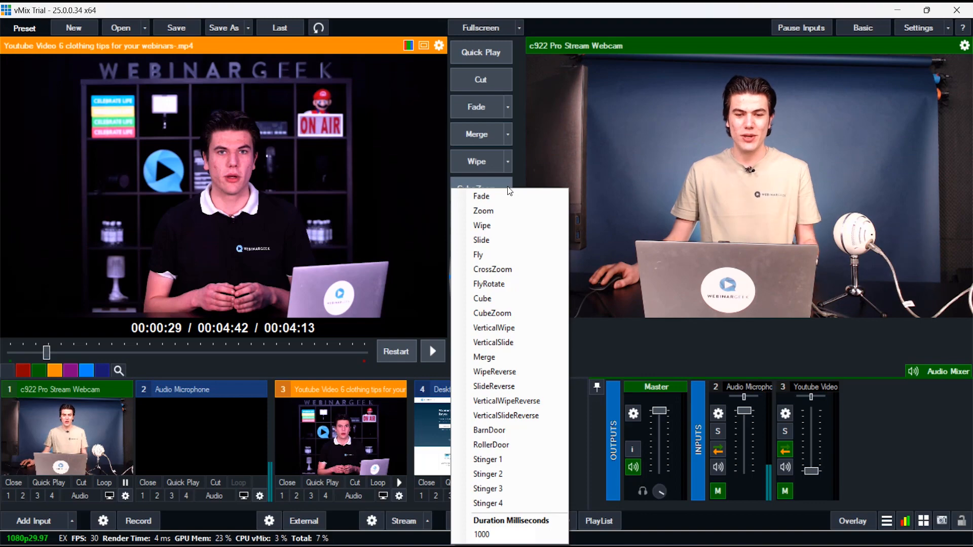
click(519, 171)
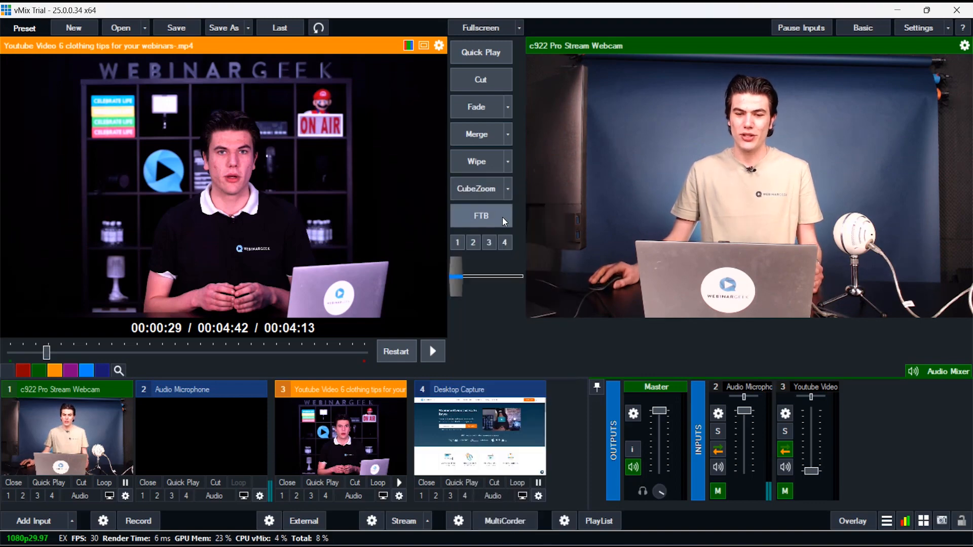